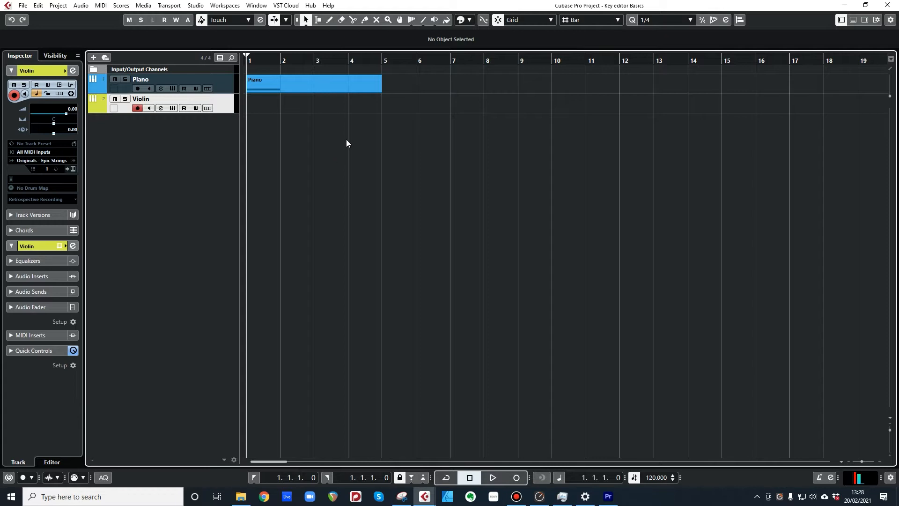
Step: Open the Piano part in the Key Editor
left_click(296, 87)
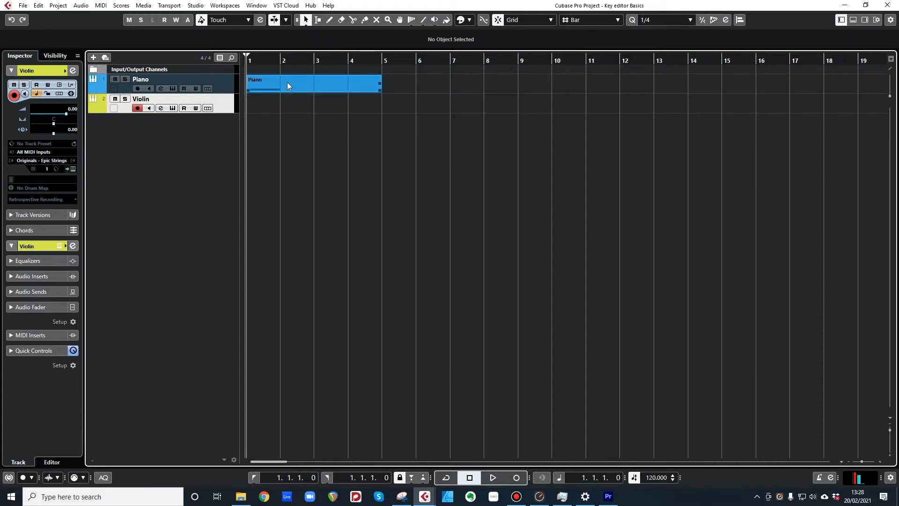
double_click(291, 82)
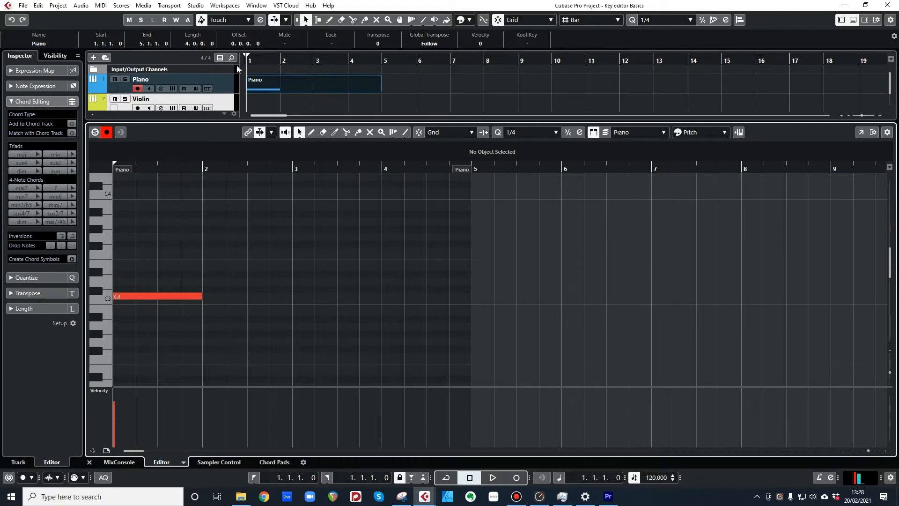
Step: Set the Editors preference to "Double-click opens Editor in a Window" and accept the change
left_click(38, 5)
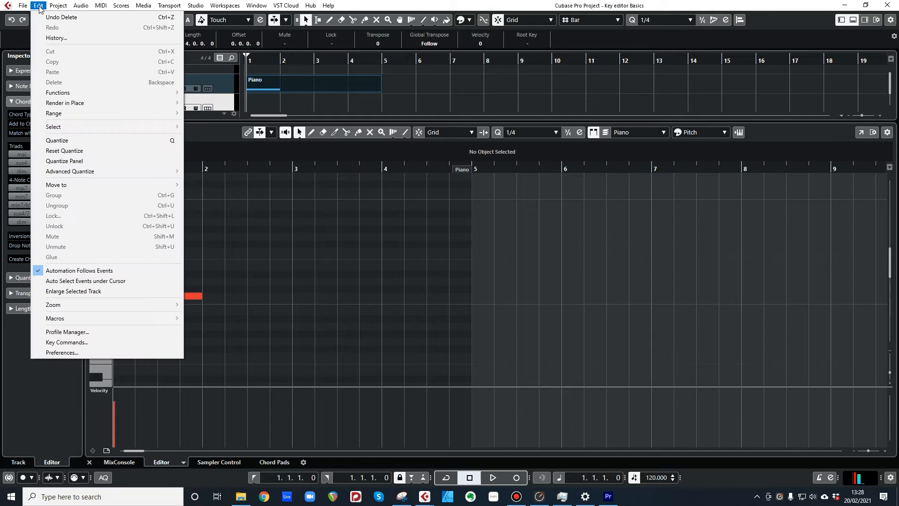
left_click(59, 353)
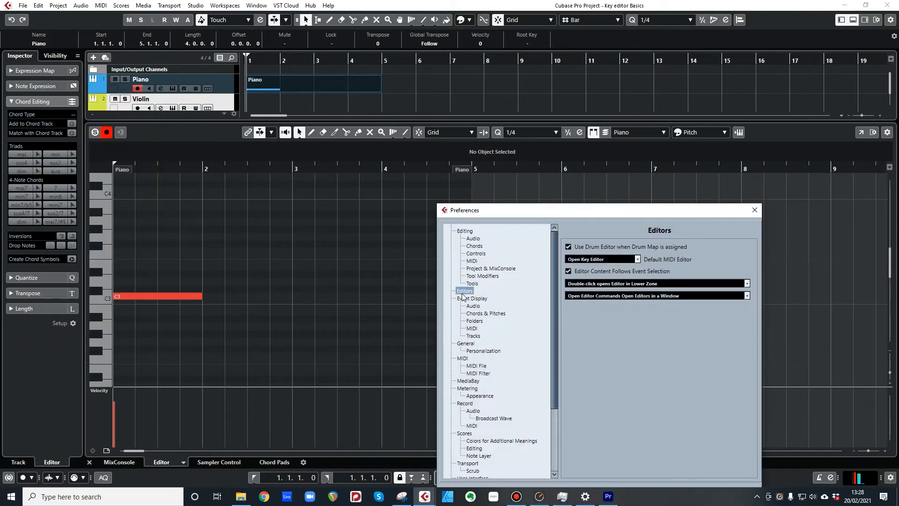
left_click(748, 283)
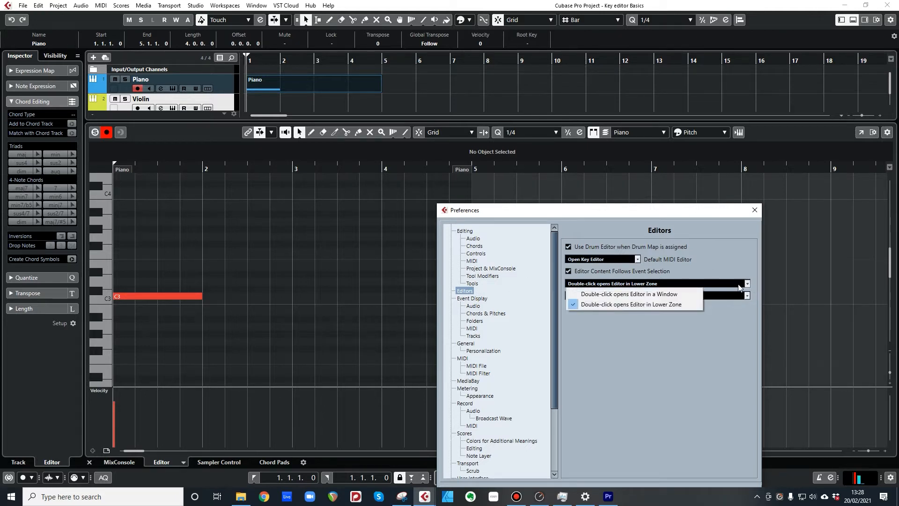
left_click(681, 296)
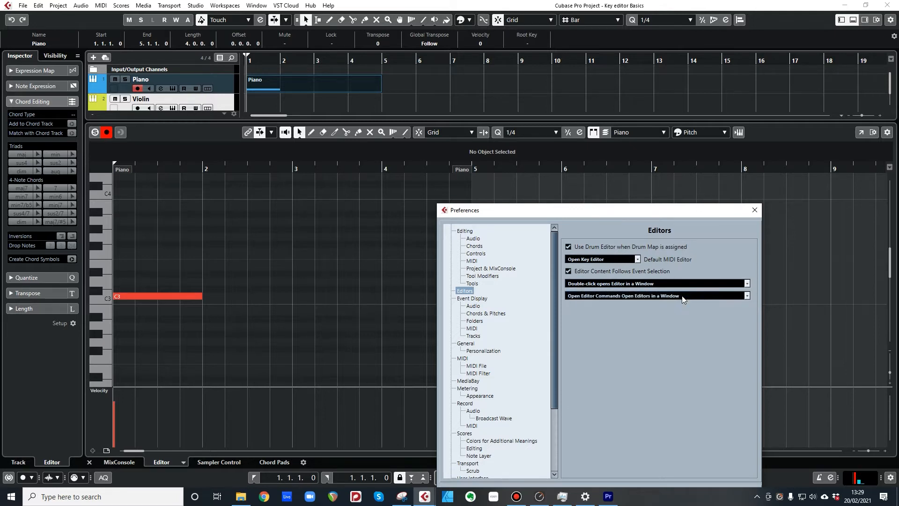
left_click_drag(690, 209, 651, 163)
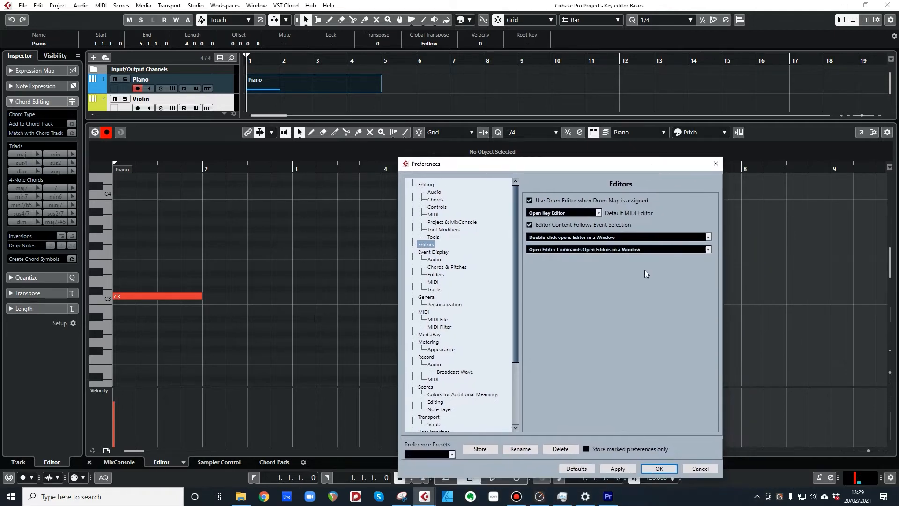
left_click(660, 468)
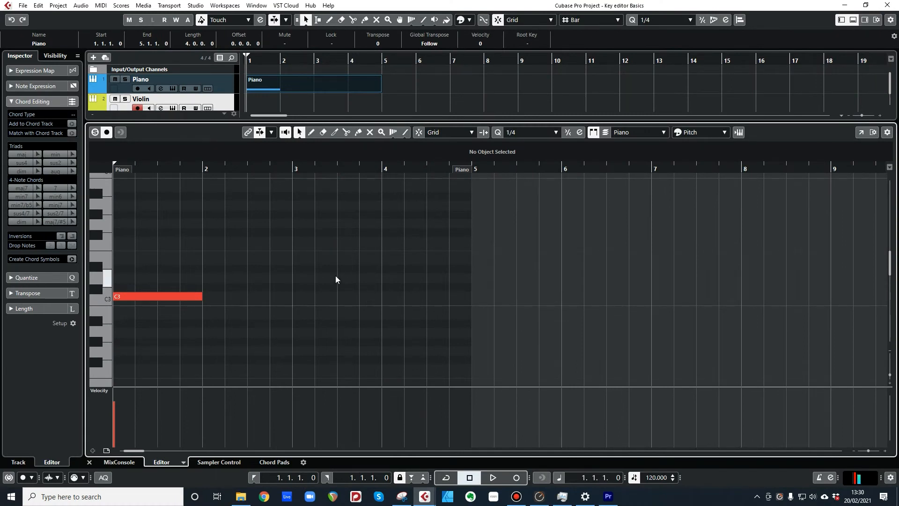
Step: With snap on, draw four quarter notes C3, D3, E3 and F3 on the successive beats of bar 2 in the Piano part
left_click(314, 135)
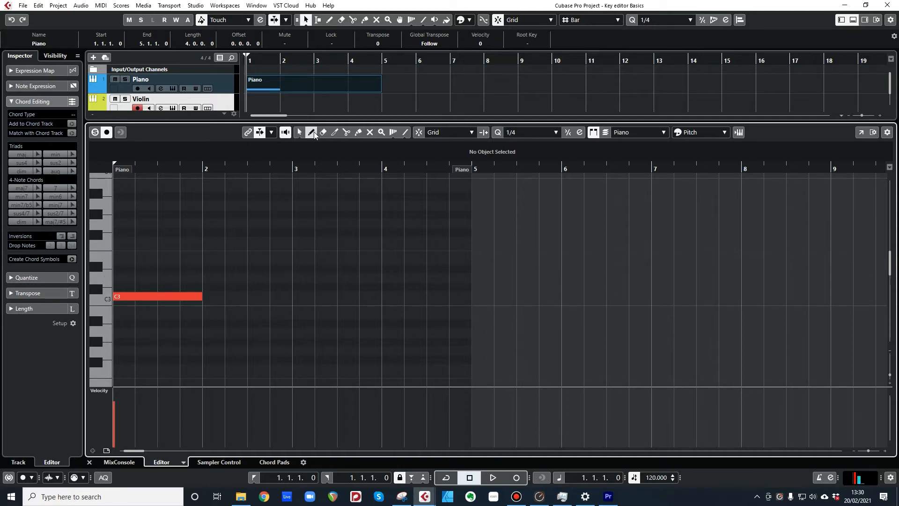
key("8")
key("j")
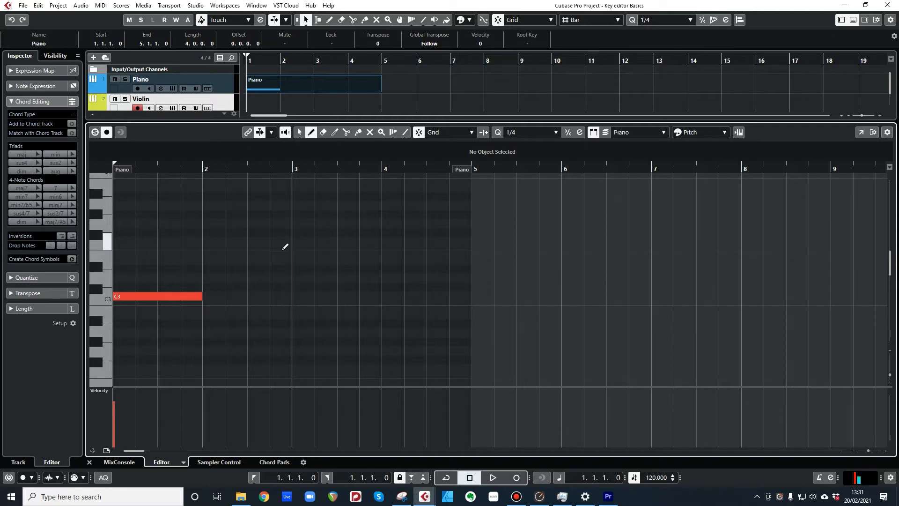
left_click(207, 296)
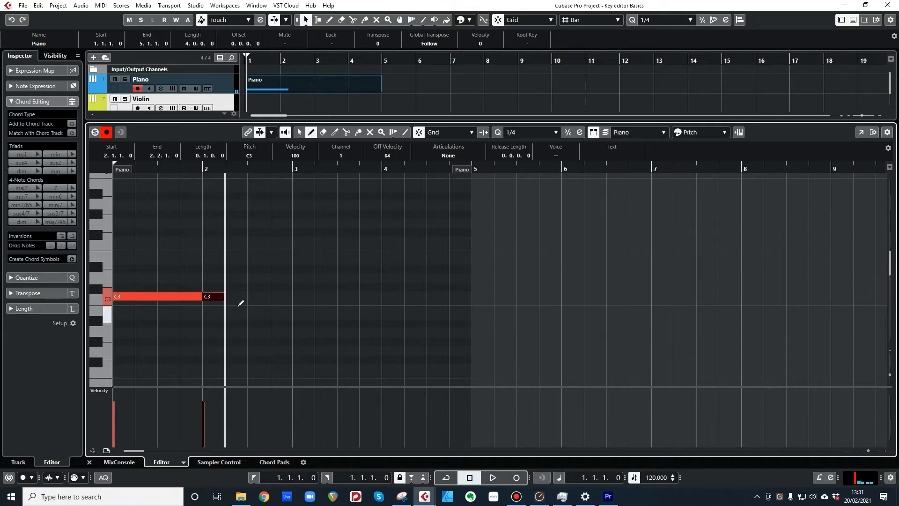
left_click(235, 278)
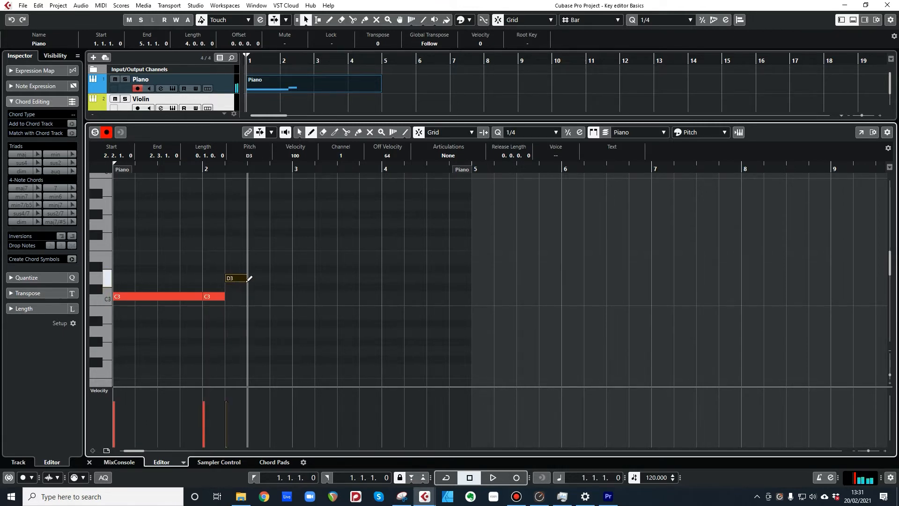
left_click(256, 259)
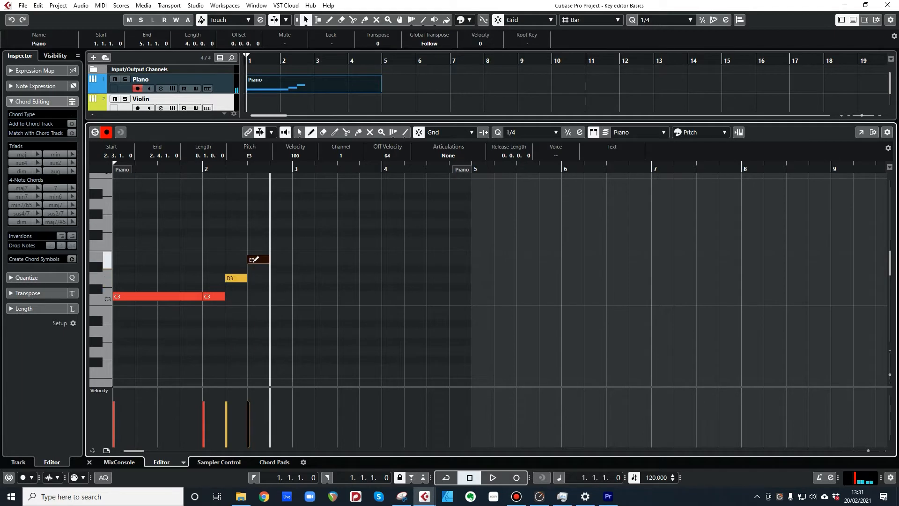
left_click(282, 241)
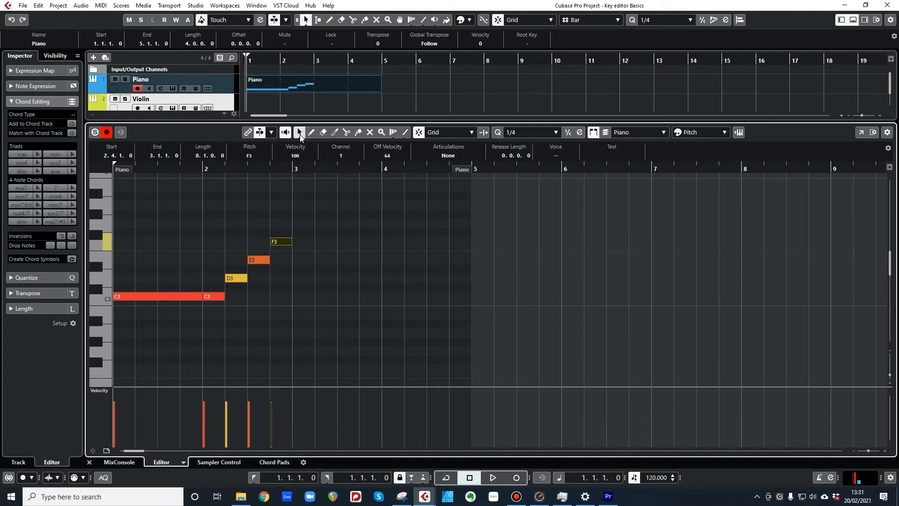
Step: Select the E3 note on beat 3 of bar 2 and raise it by semitones to A3
key("1")
left_click(257, 261)
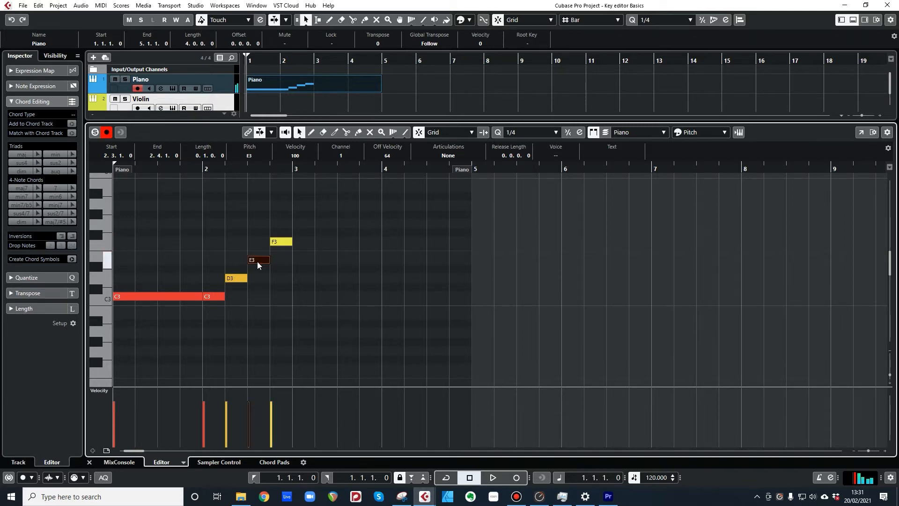
mouse_move(257, 260)
left_mouse_down()
mouse_move(347, 261)
mouse_move(212, 260)
mouse_move(358, 261)
mouse_move(254, 262)
mouse_move(252, 228)
mouse_move(255, 270)
mouse_move(256, 261)
left_mouse_up()
key("shift")
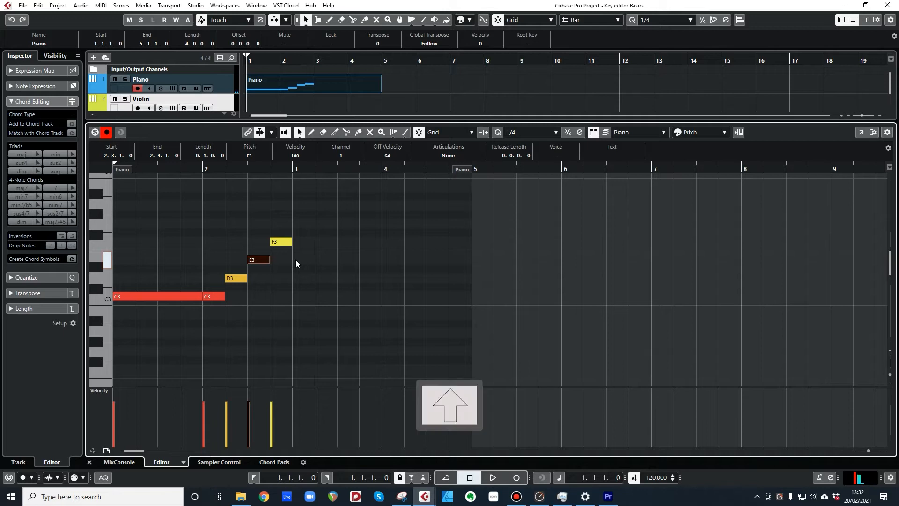
key("Up")
key("Up")
key("Up")
key("Up")
key("Up")
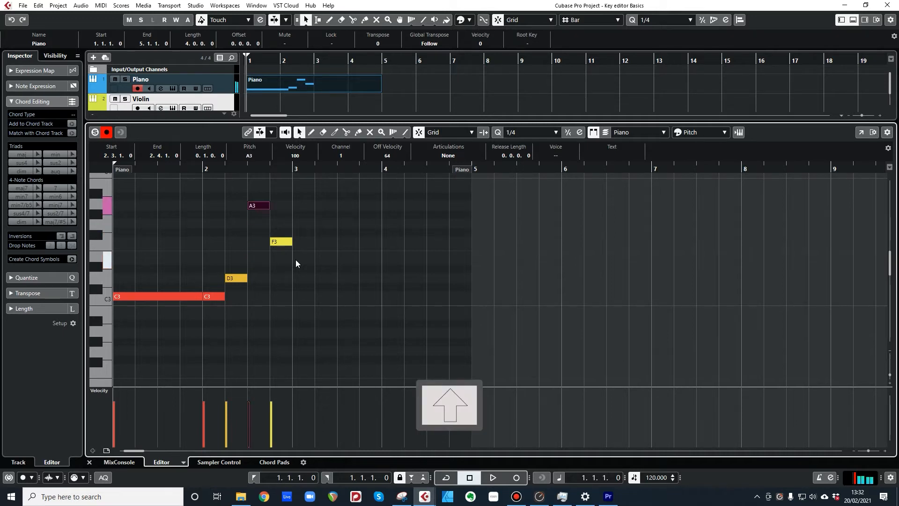
Step: Lower the selected A3 note in bar 2 by semitones to C3, and deselect it
key("Down")
key("Down")
key("Down")
key("Down")
key("Down")
key("Down")
key("Down")
key("Down")
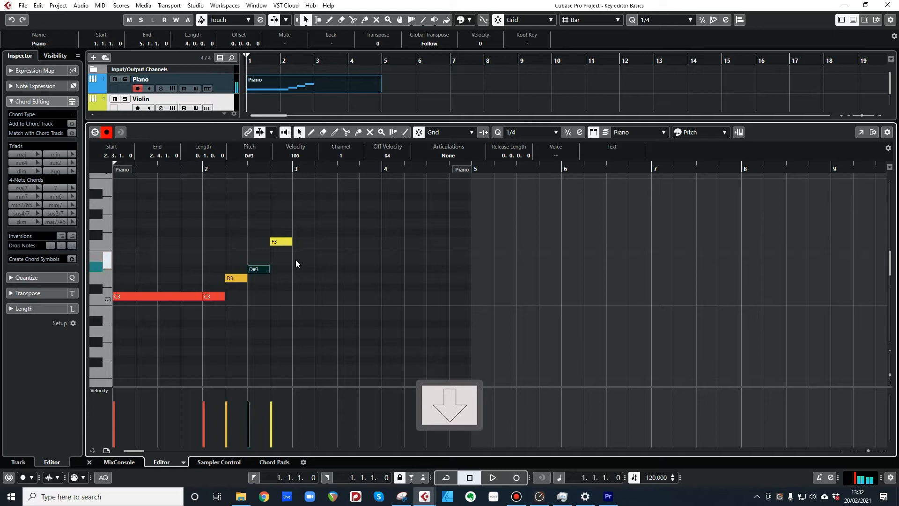
key("Down")
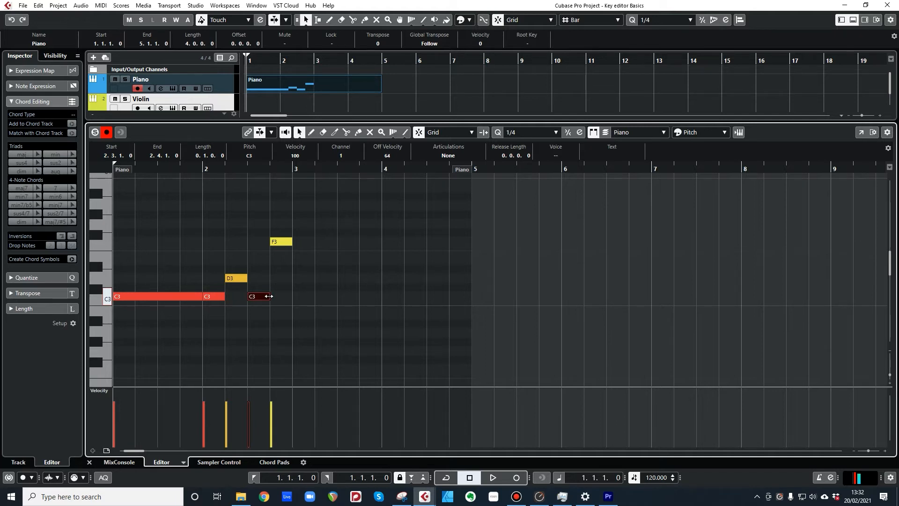
mouse_move(268, 296)
left_mouse_down()
mouse_move(370, 296)
mouse_move(258, 298)
mouse_move(271, 299)
left_mouse_up()
left_click(340, 307)
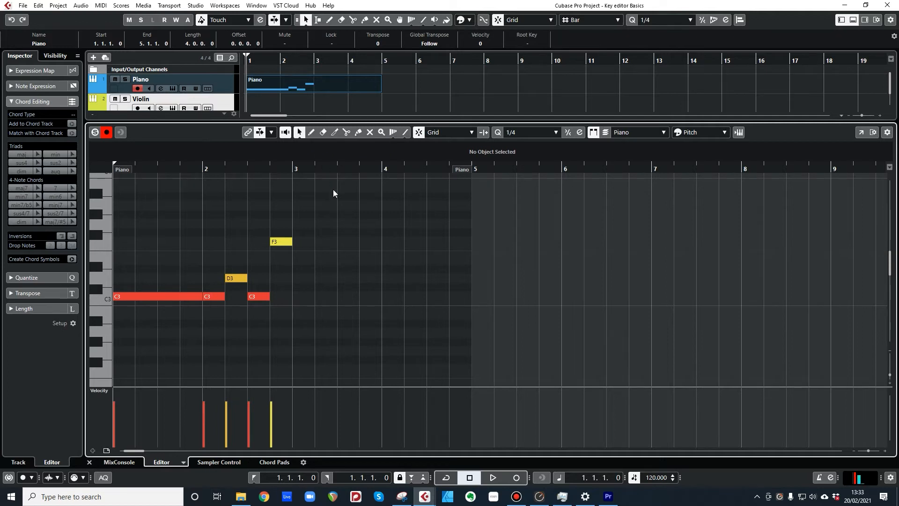
Step: Select all the notes, move them up three semitones and back down two, and lengthen the short notes to two bars each
left_click_drag(200, 200, 353, 345)
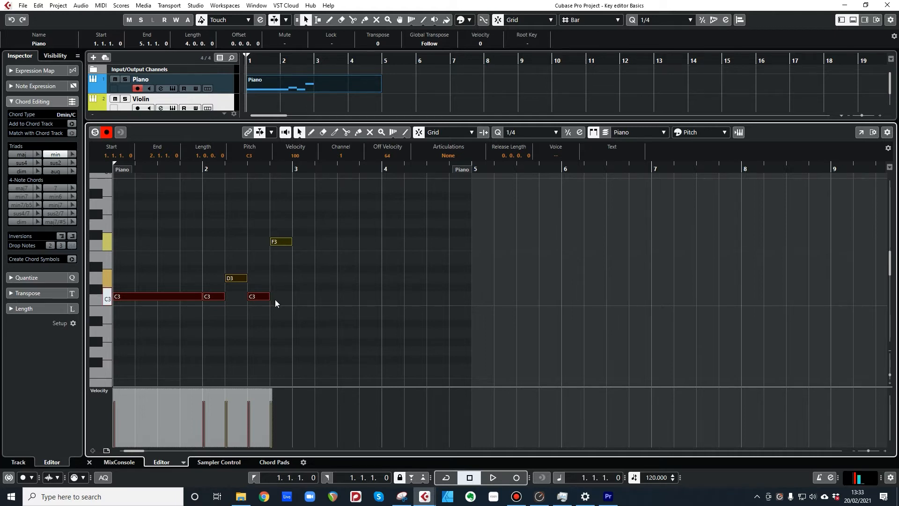
key("Up")
key("Up")
key("Up")
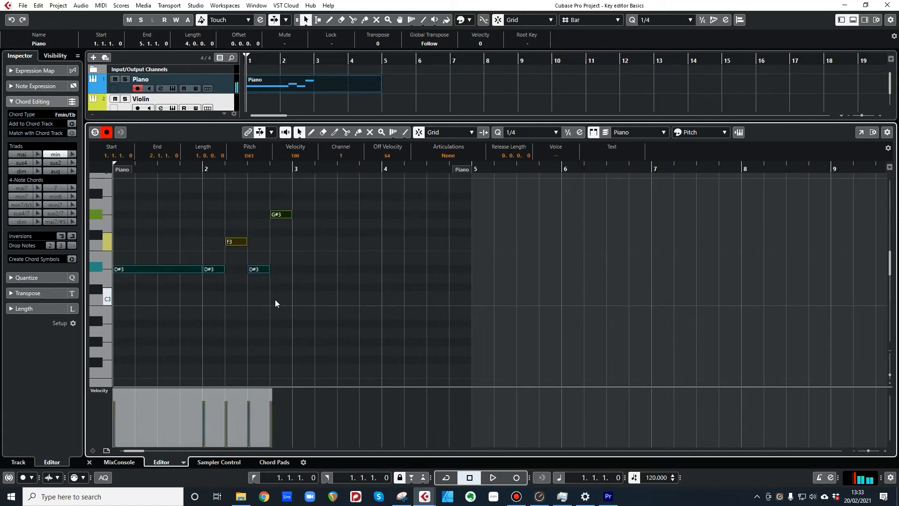
key("Down")
key("Down")
left_click_drag(267, 284, 315, 287)
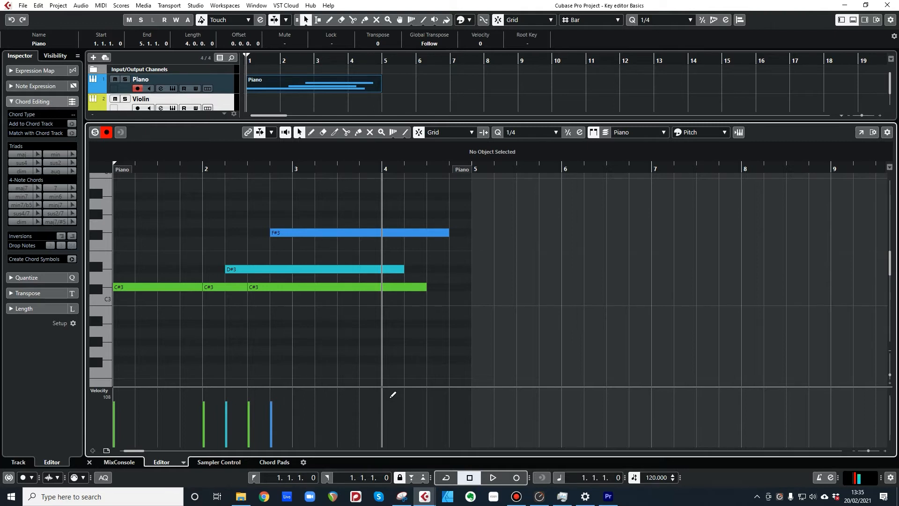
Step: Lower the velocities of the F#3 note and of the C#3 note at the start of bar 2
left_click(311, 133)
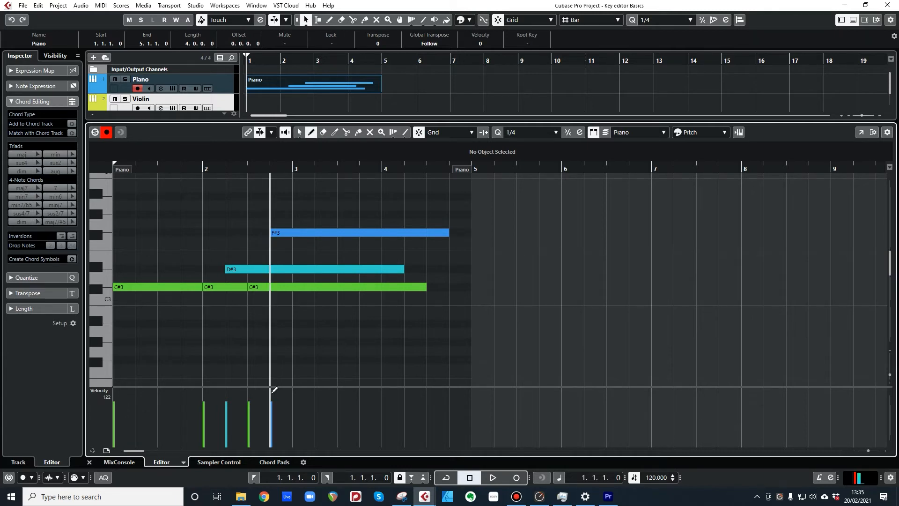
left_click_drag(272, 397, 272, 427)
left_click_drag(203, 404, 204, 423)
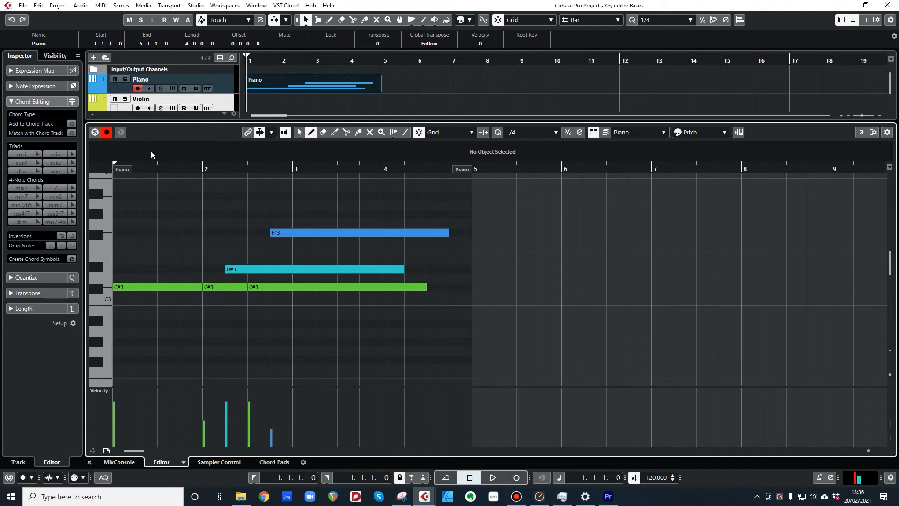
Step: Play the Piano part from bar 1 to hear the changed velocities, and stop playback
left_click_drag(161, 169, 104, 173)
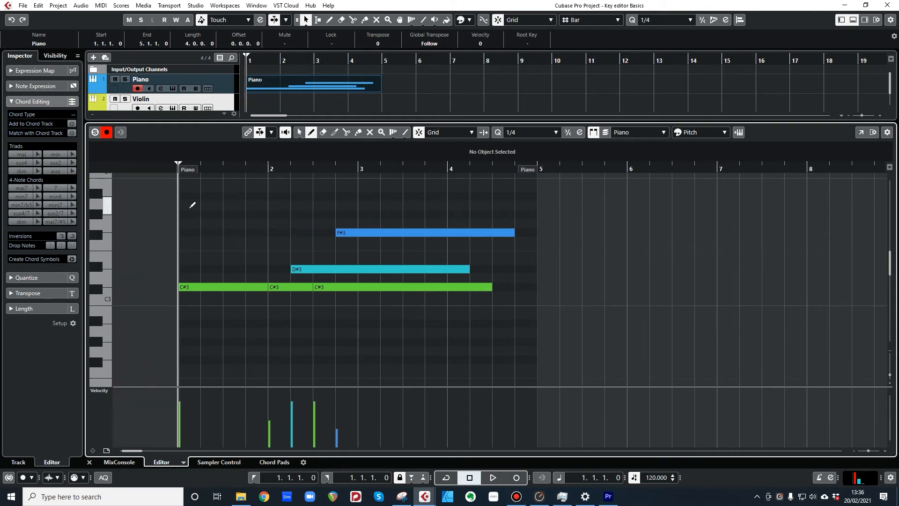
key("space")
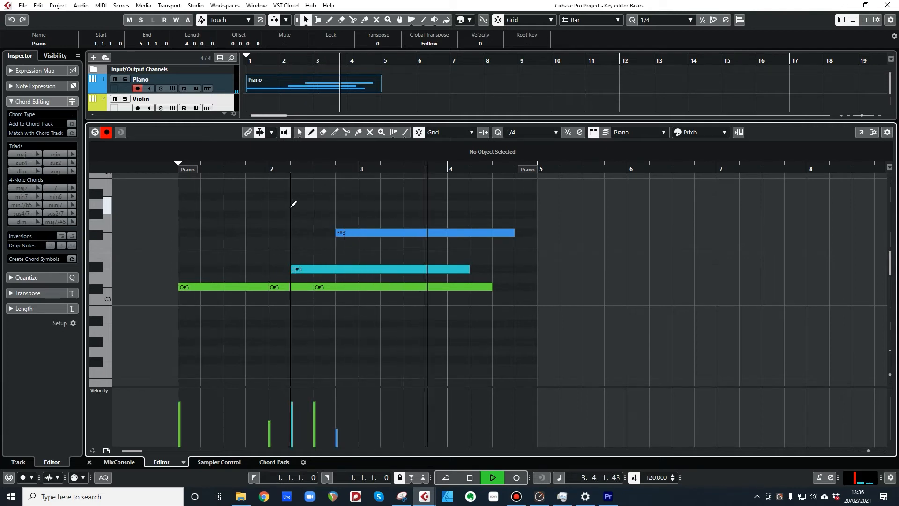
key("space")
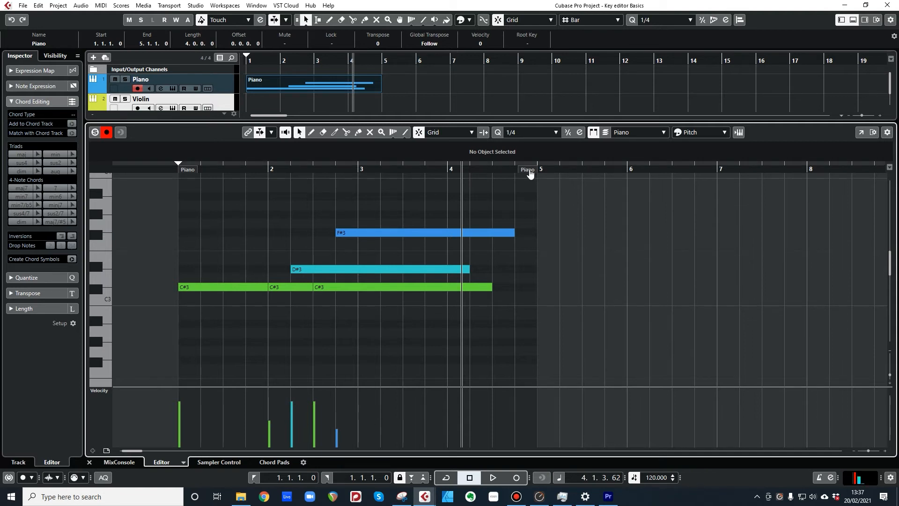
Step: Extend the Piano part to bar 8 and draw off-grid notes C#3, D#3, G#3 and A2 in bar 5
left_click_drag(529, 174, 807, 169)
key("8")
mouse_move(548, 287)
left_mouse_down()
mouse_move(589, 287)
mouse_move(599, 269)
left_mouse_up()
left_click_drag(574, 214, 627, 214)
left_click_drag(618, 332, 668, 333)
Step: Quantize the four off-grid notes in bar 5 to 1/4, and change the quantize value to 1/2
key("1")
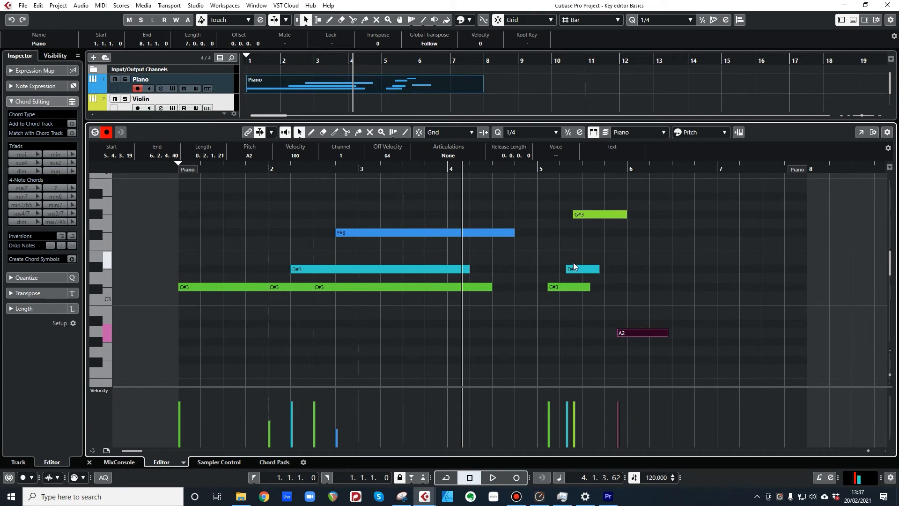
left_click_drag(543, 187, 713, 361)
key("q")
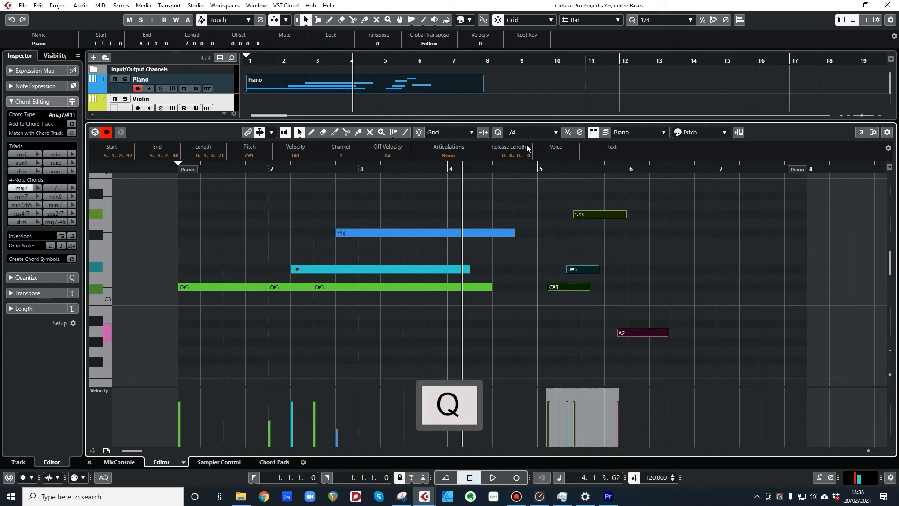
left_click(498, 133)
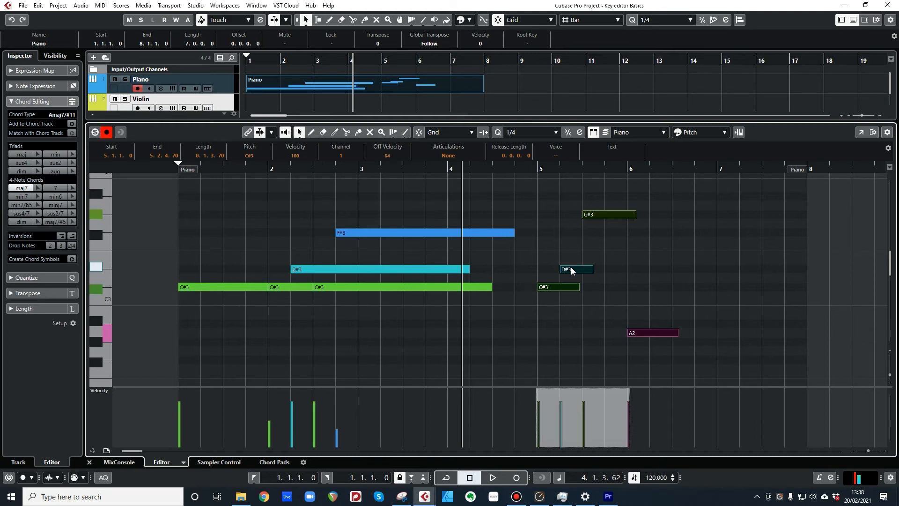
left_click(555, 135)
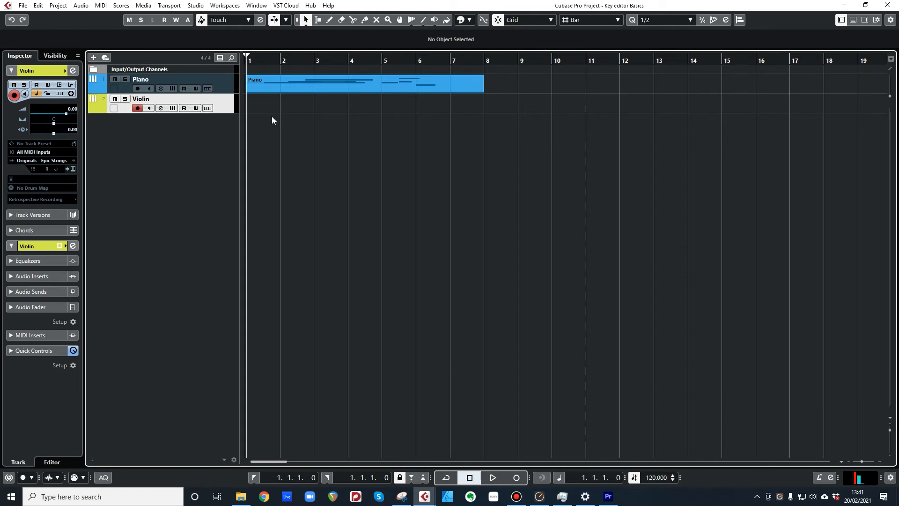
Step: Draw a four-bar part from bar 1 to bar 5 on the Violin track and open it in the Key Editor
key("8")
left_click_drag(248, 104, 381, 101)
key("1")
double_click(326, 100)
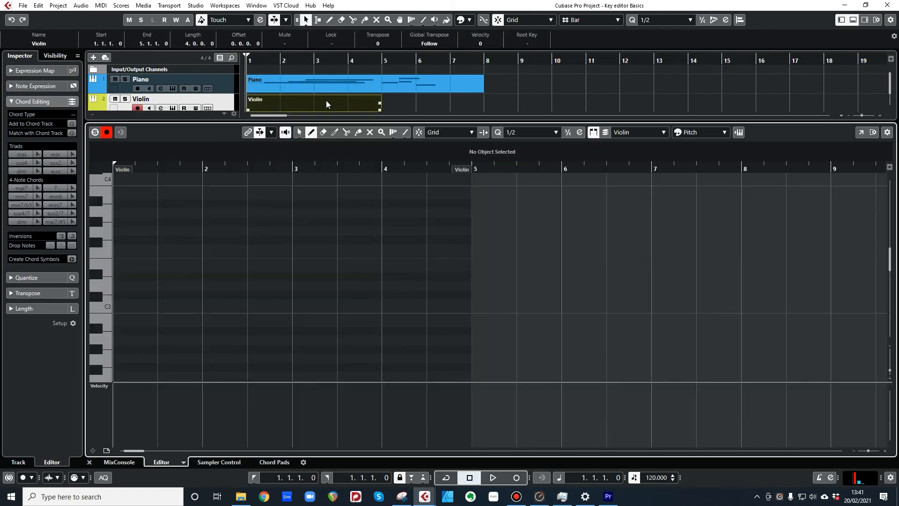
Step: Draw a long note from bar 1 to about bar 4 in the Violin part and add a second controller lane
left_click_drag(114, 231, 385, 225)
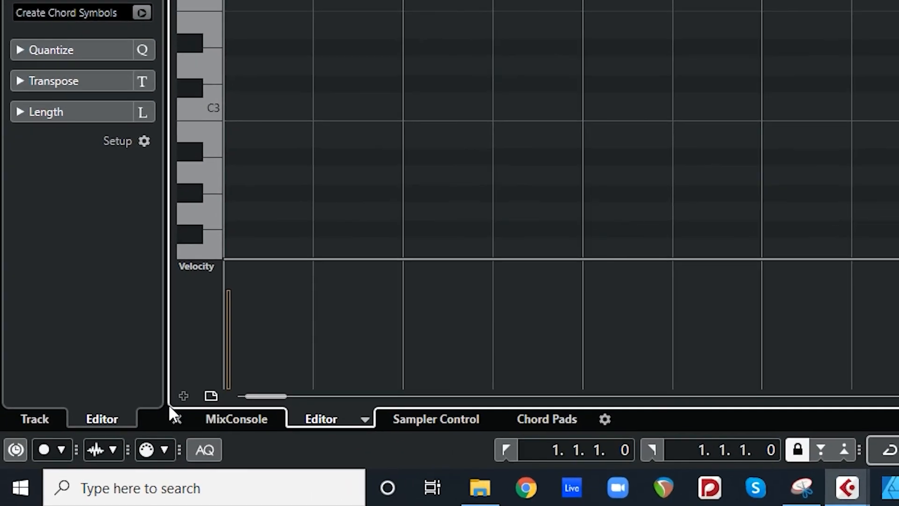
left_click(183, 395)
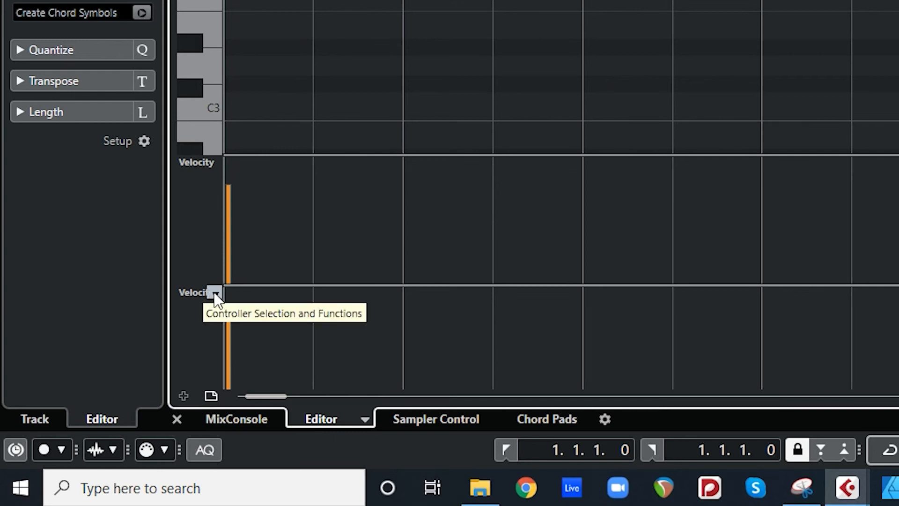
Step: Set the lower controller lane to CC 11 (Expression) and draw a swell peaking late in bar 2 and falling to zero mid-bar 4
left_click(215, 293)
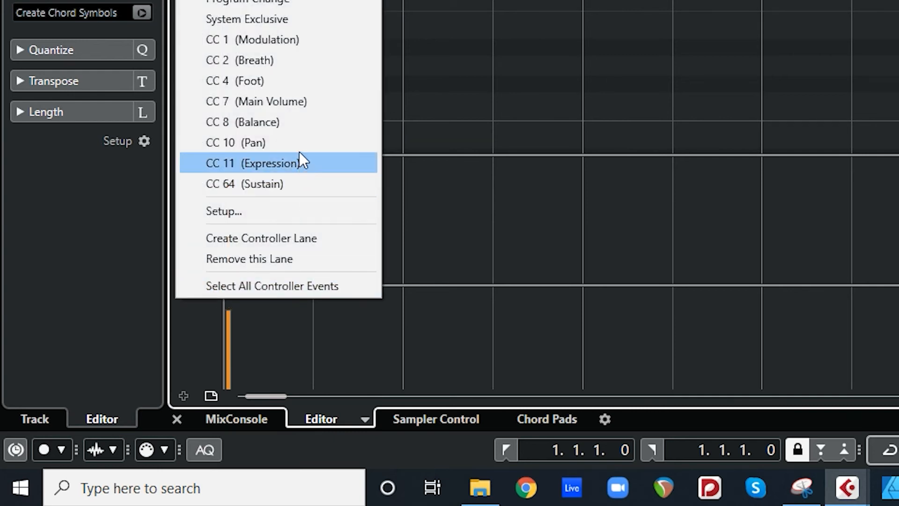
left_click(299, 154)
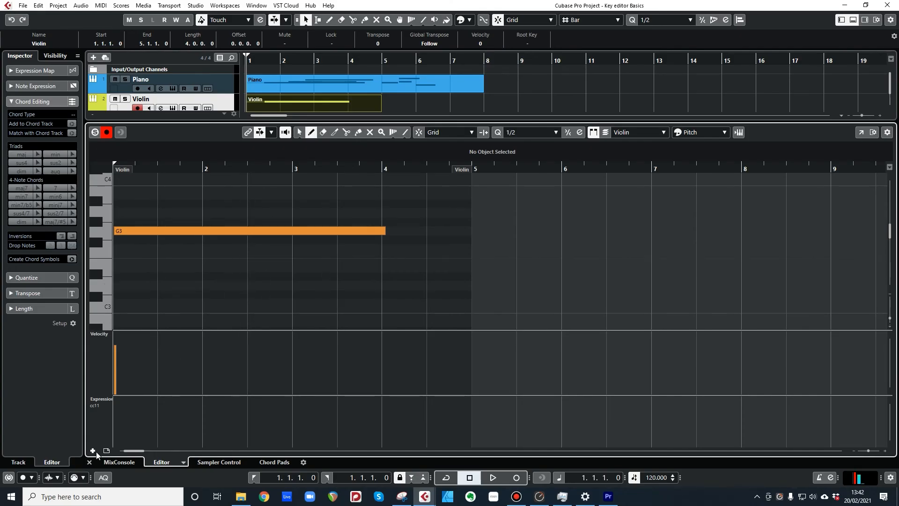
mouse_move(118, 438)
left_mouse_down()
mouse_move(181, 427)
mouse_move(269, 392)
mouse_move(420, 445)
left_mouse_up()
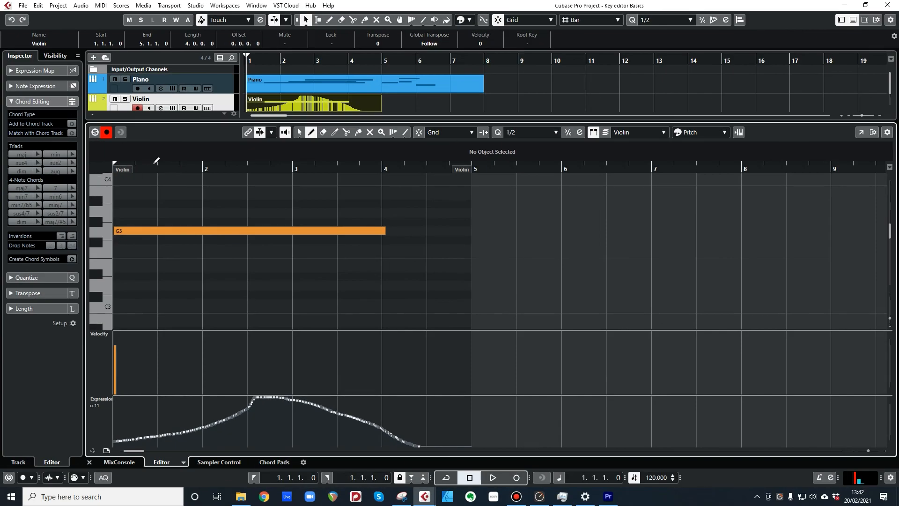
Step: Solo the Violin track and play its part from bar 1 to bar 4 to hear the expression curve
left_click(126, 99)
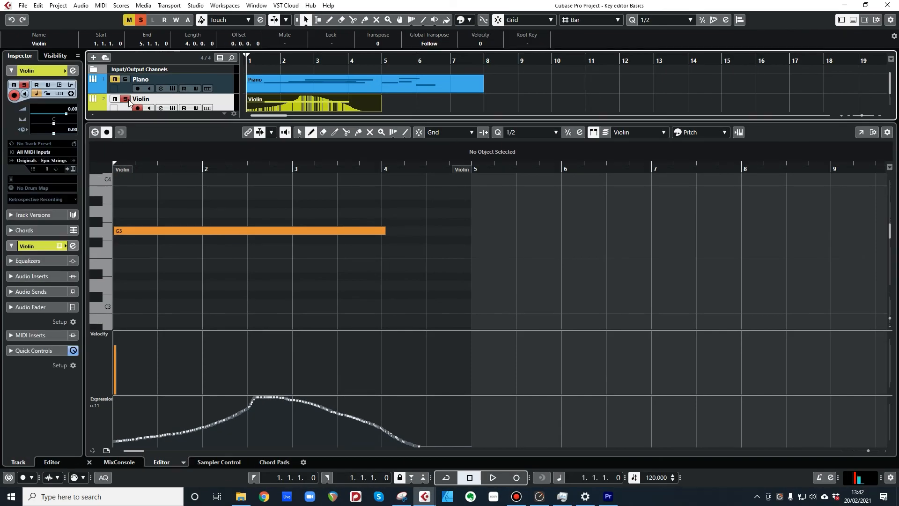
left_click_drag(141, 171, 167, 184)
key("space")
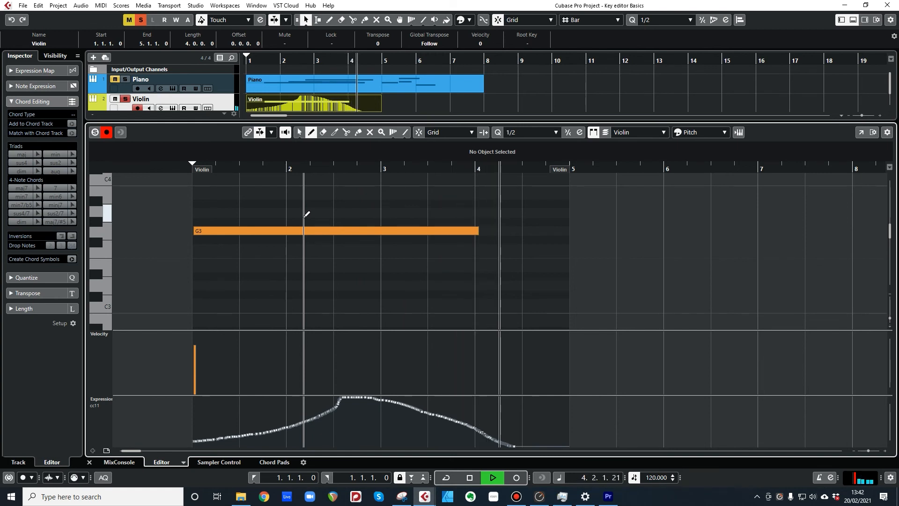
key("space")
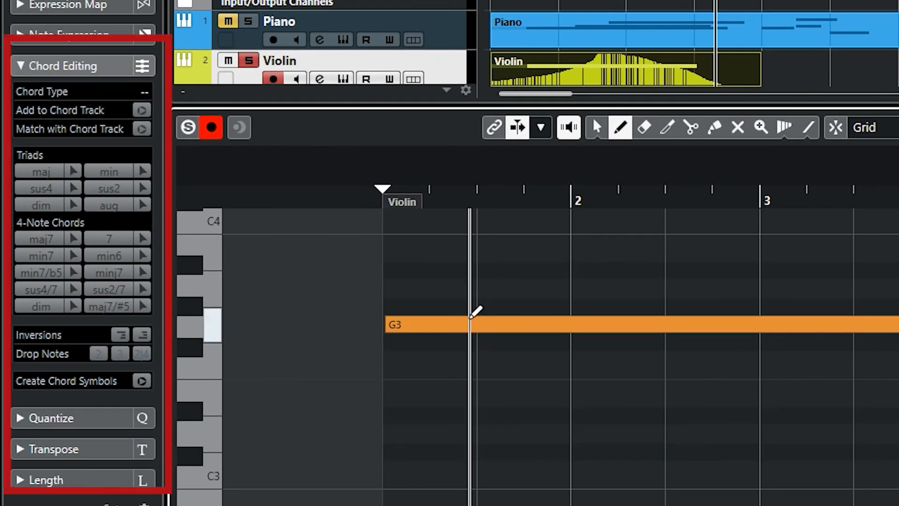
Step: Draw major triads in the Violin part with Chord Editing: C4 from bar 1 to late bar 2, and D4 from bar 3 to bar 5
left_click(72, 173)
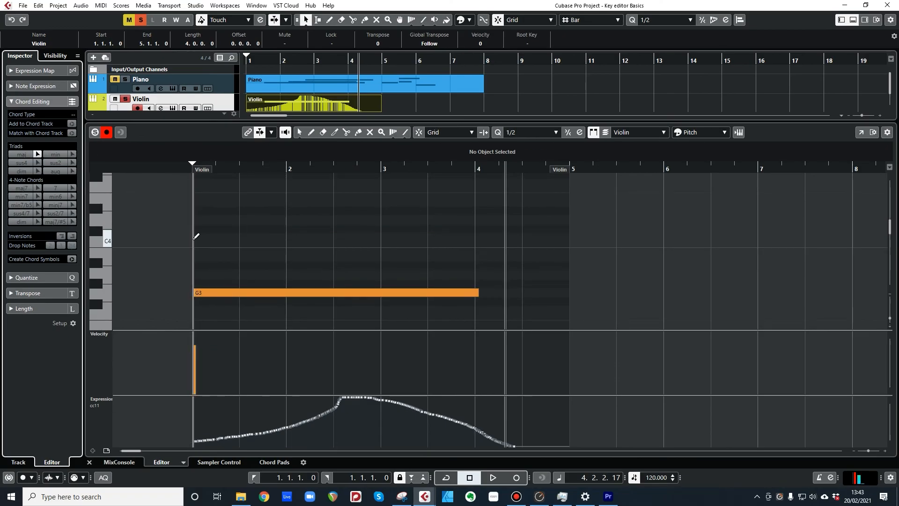
mouse_move(195, 236)
left_mouse_down()
mouse_move(362, 237)
mouse_move(353, 230)
left_mouse_up()
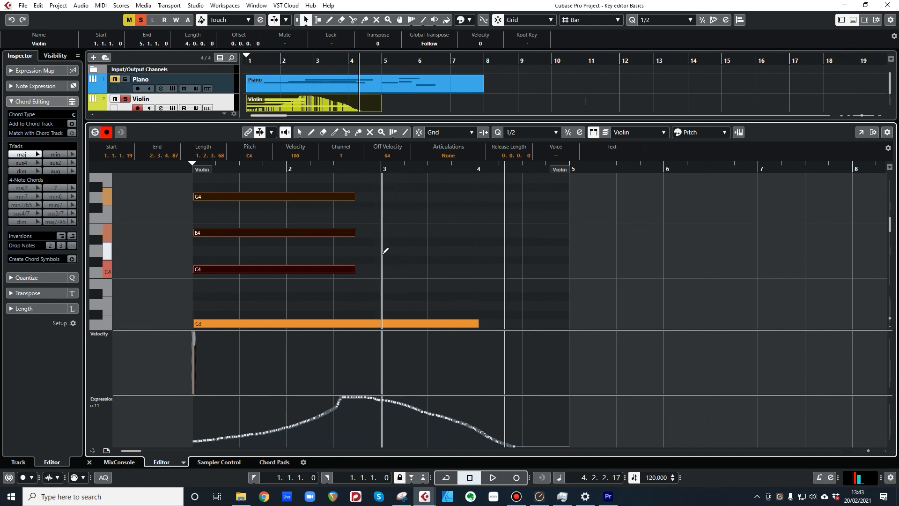
left_click_drag(388, 249, 577, 243)
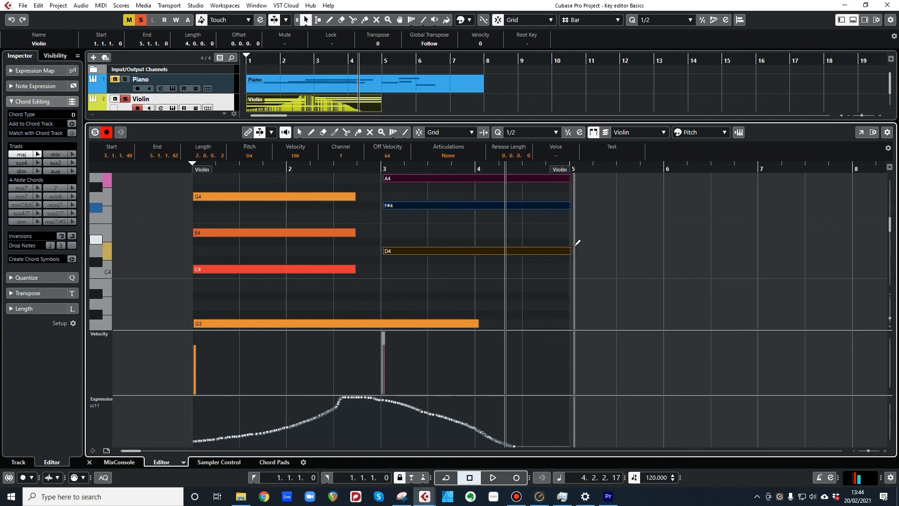